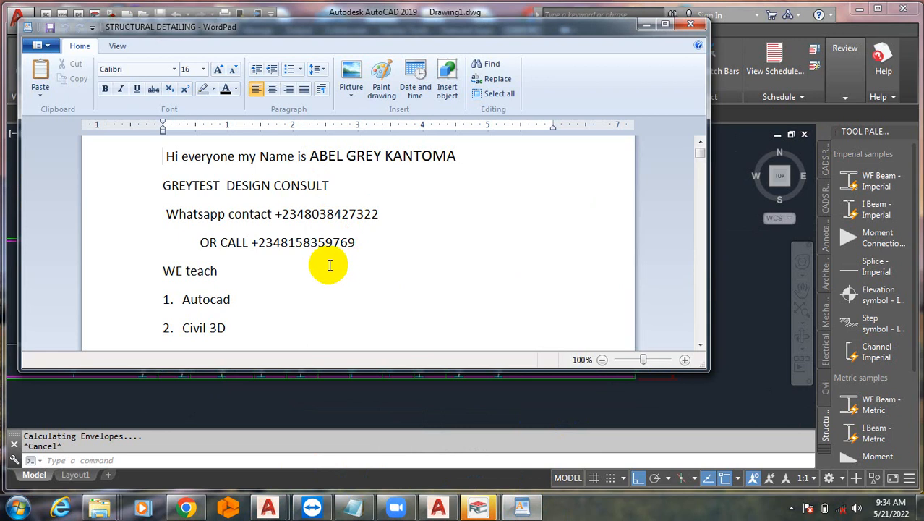
- Minimise the WordPad introduction document and switch to the AutoCAD drawing
scroll(326, 258, down, 2)
scroll(301, 213, up, 2)
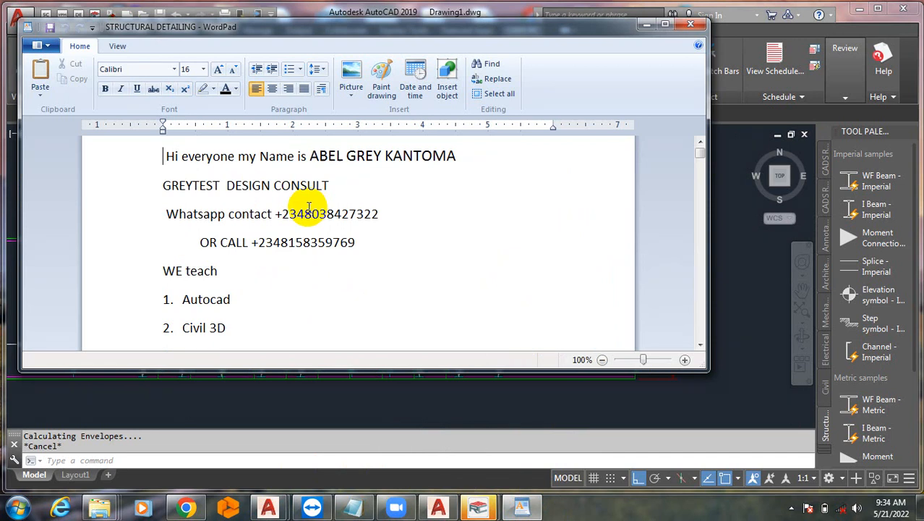
click(646, 26)
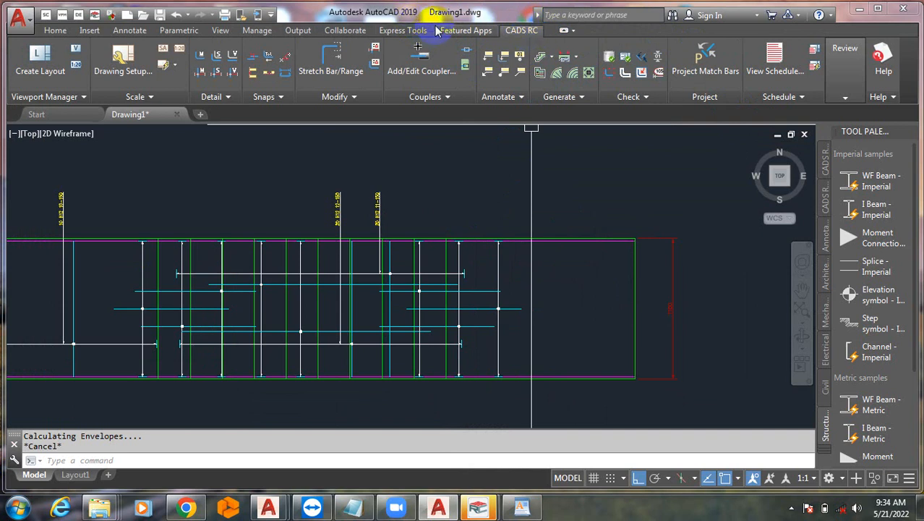
click(557, 136)
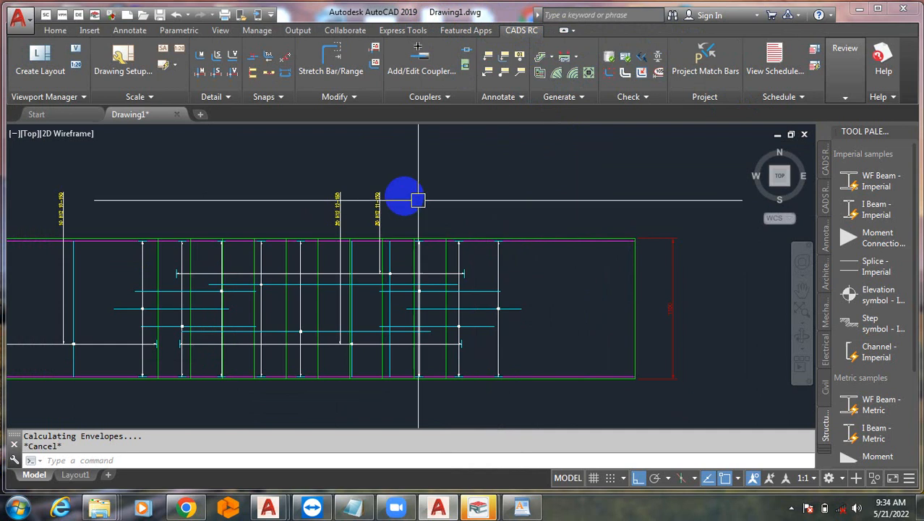
- Start the CADS RC stair flight detailer and add a member titled "staircase2"
scroll(474, 227, down, 8)
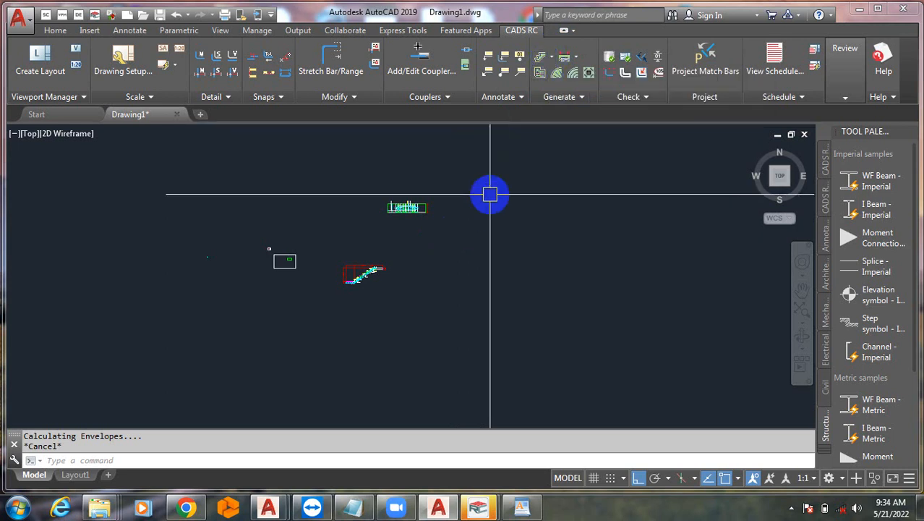
click(549, 59)
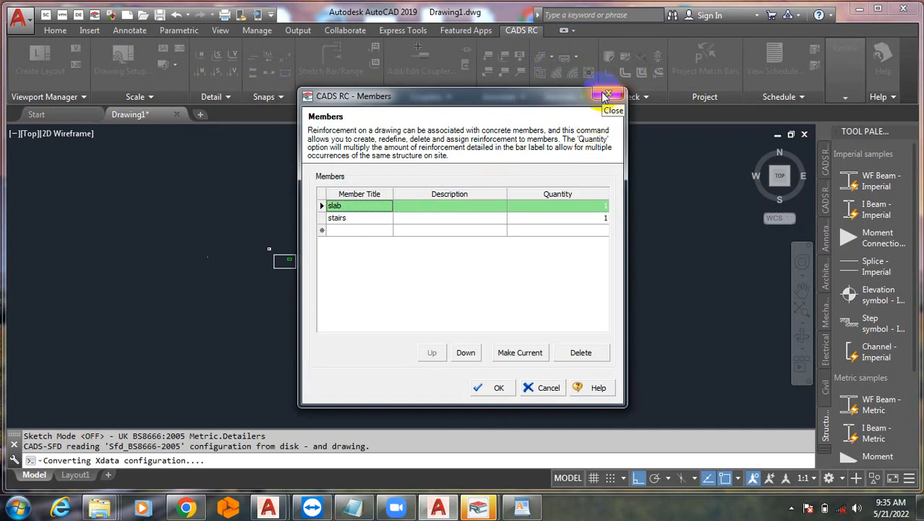
click(358, 230)
text(s)
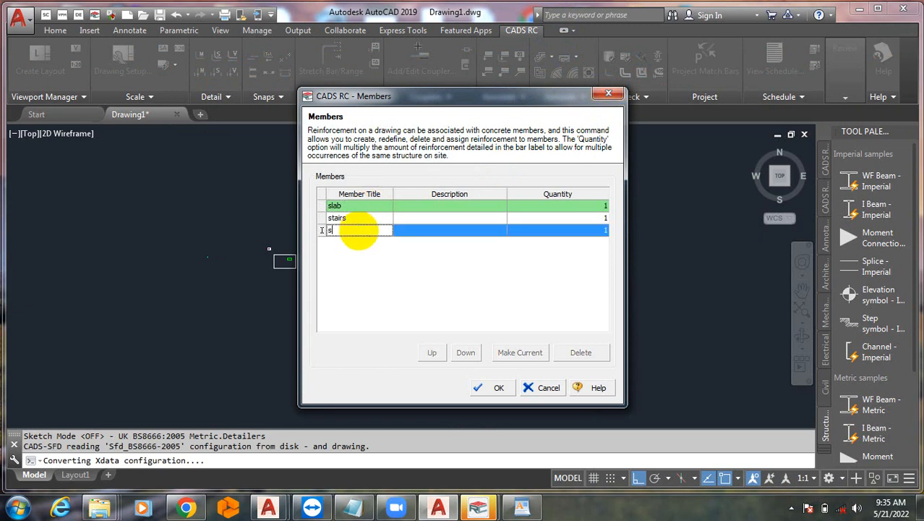
text(tairs)
text(case2)
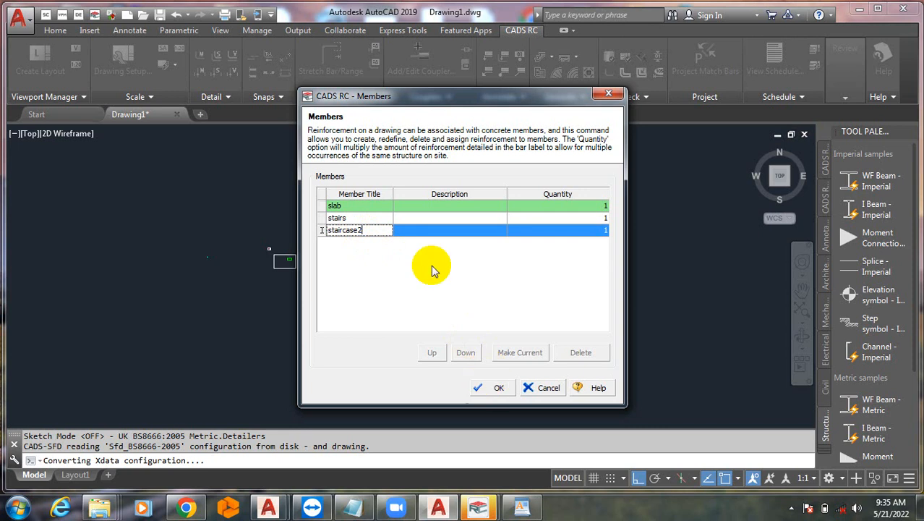
click(498, 387)
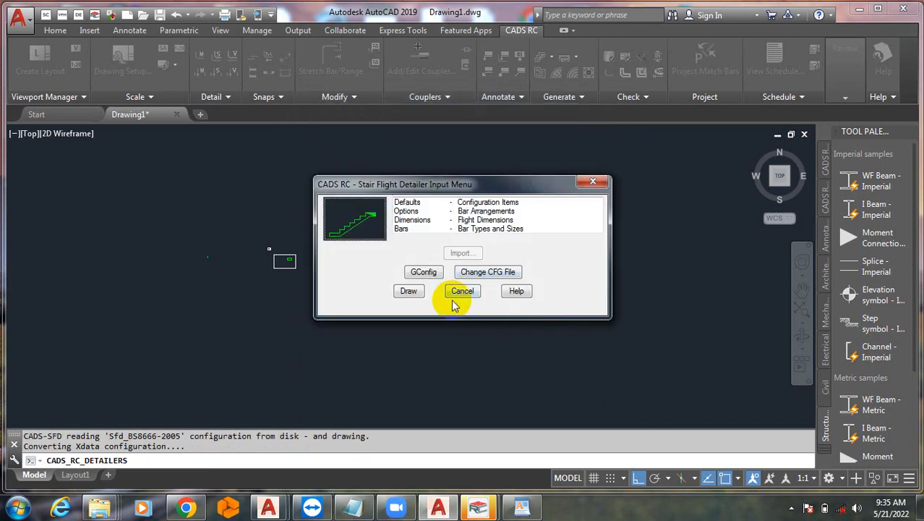
- Review the stair flight defaults and set the bar lengths option to Anchorage Len
double_click(430, 204)
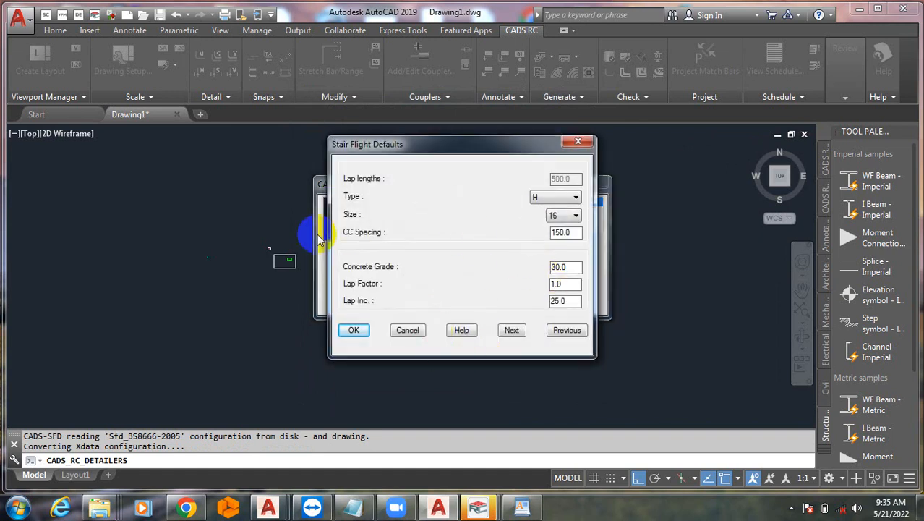
double_click(552, 238)
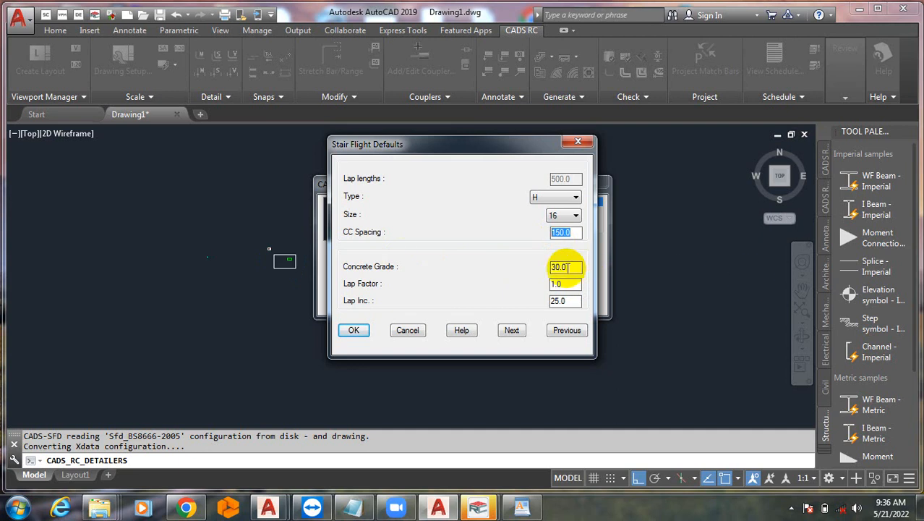
click(572, 199)
click(573, 198)
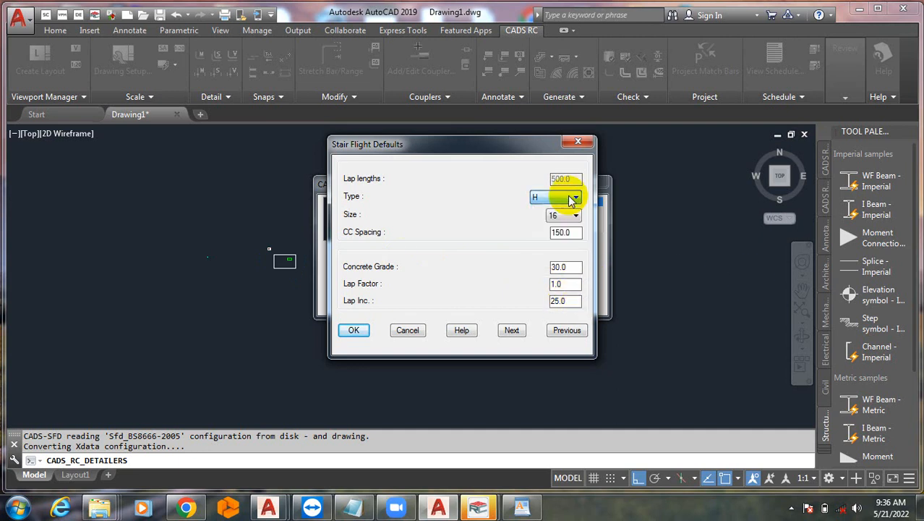
click(512, 330)
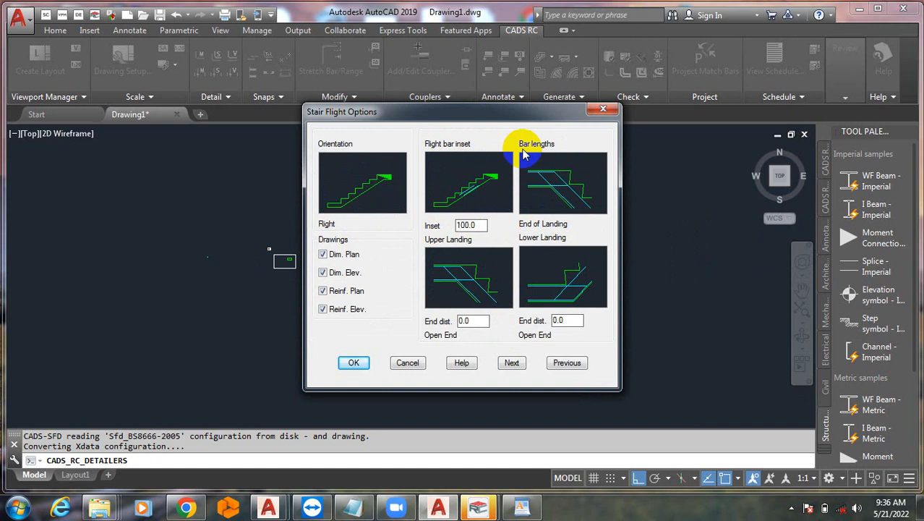
click(562, 185)
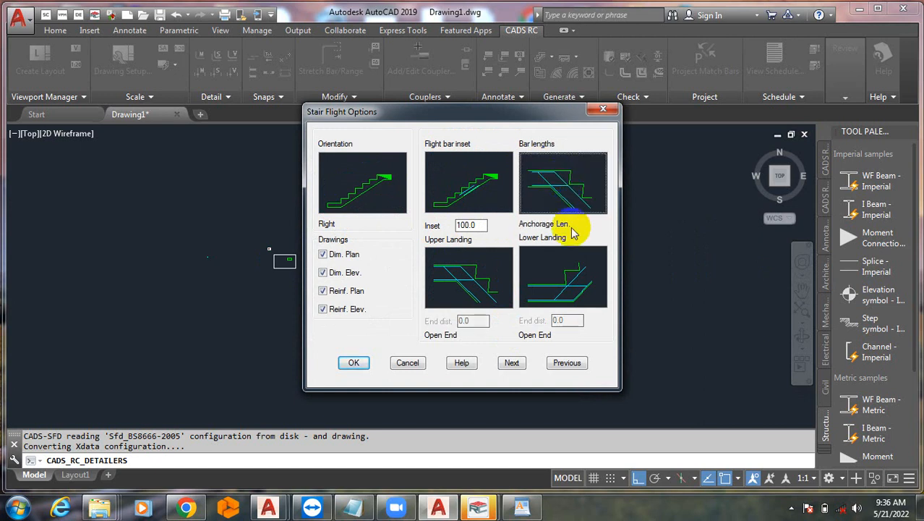
click(513, 362)
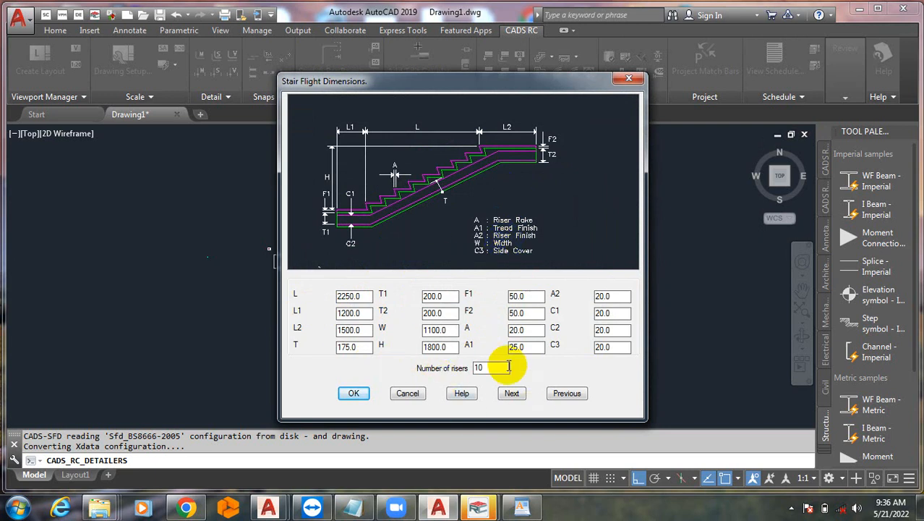
- Go through the flight dimensions and staircase reinforcement settings, keeping 10 risers and size 12 for bar A, and try to draw the flight
drag(494, 369, 467, 371)
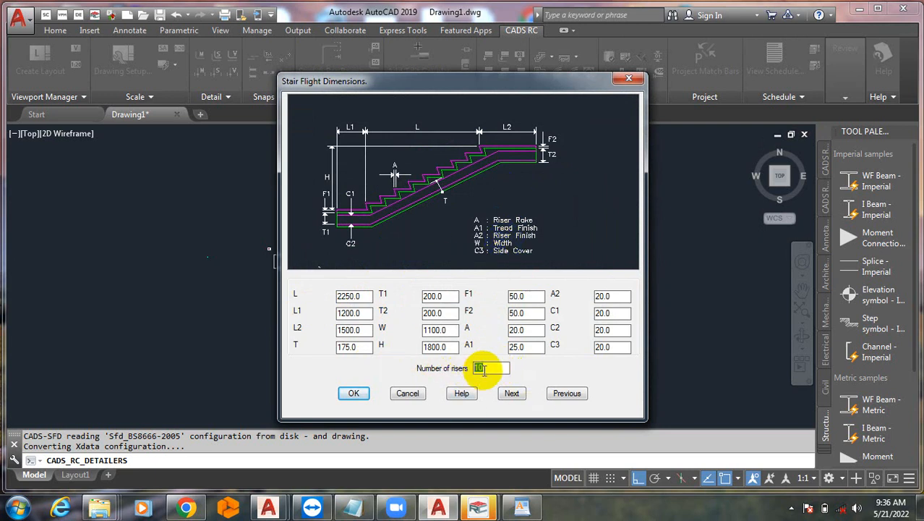
click(491, 369)
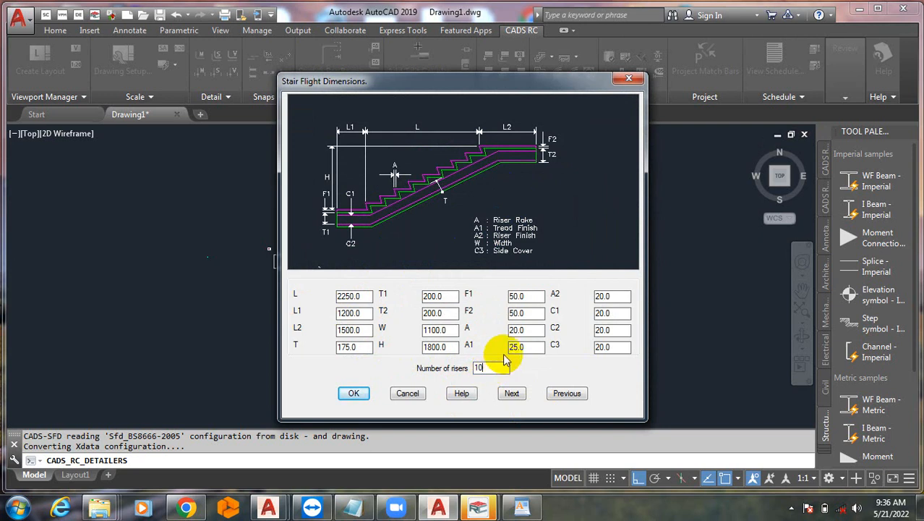
click(512, 394)
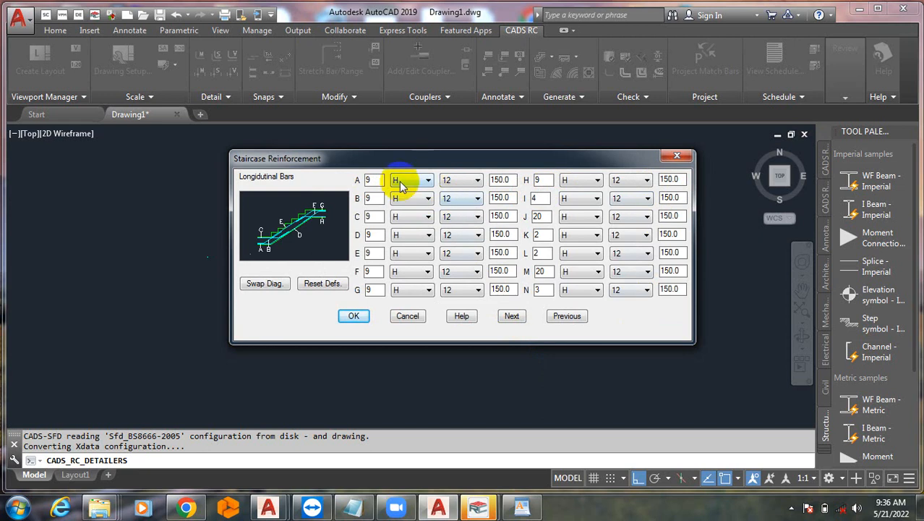
click(425, 181)
click(424, 182)
click(476, 180)
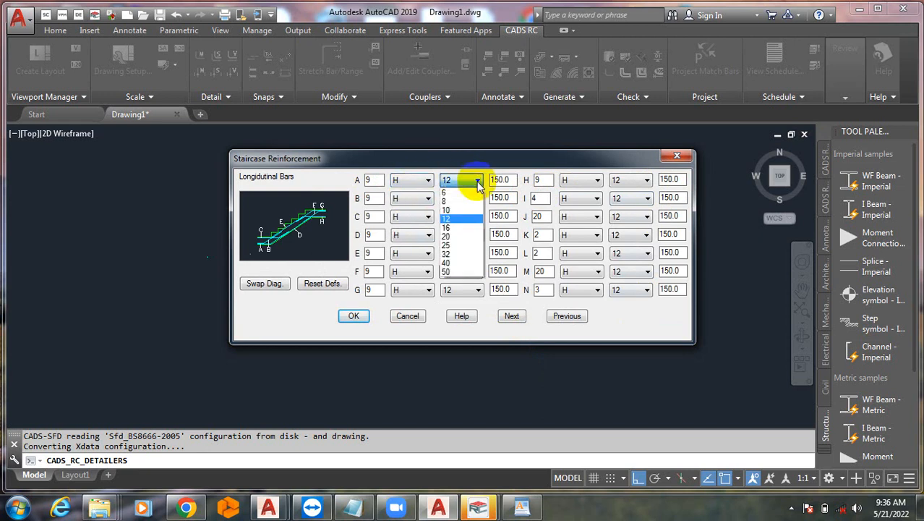
click(461, 206)
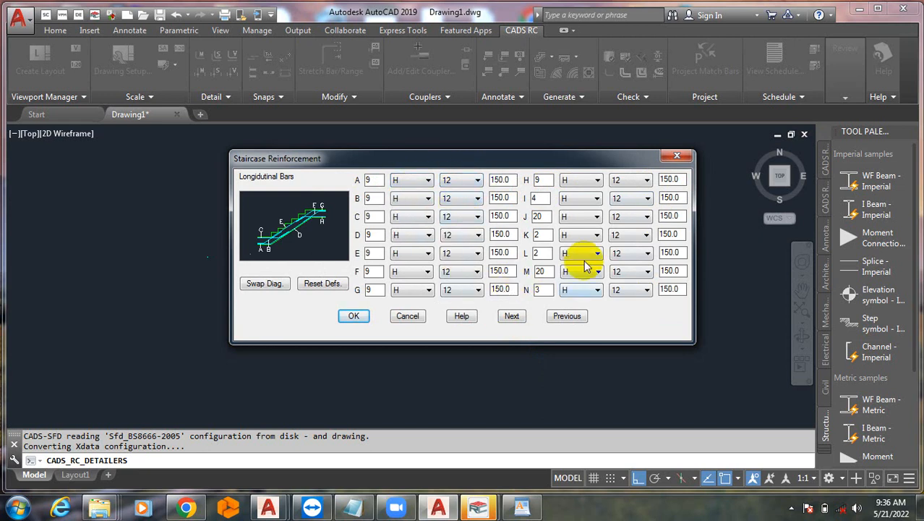
click(512, 316)
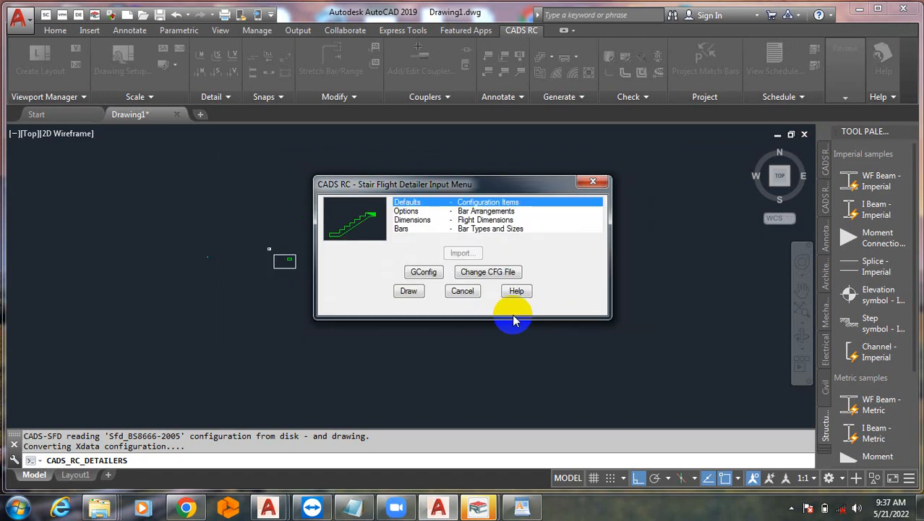
click(416, 293)
key(Escape)
- Restart the stair flight detailer, accept the slab member, and draw the dimensioned flight elevation beside the existing stair
right_click(530, 272)
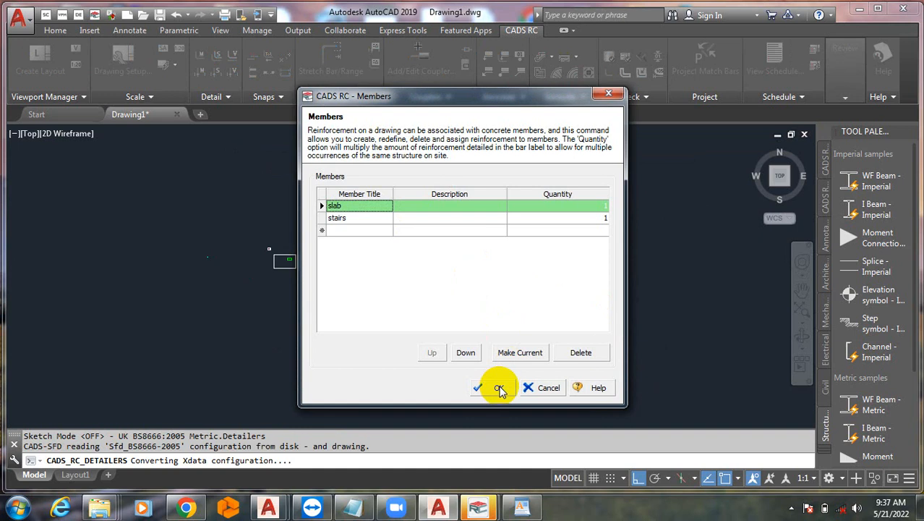
click(500, 389)
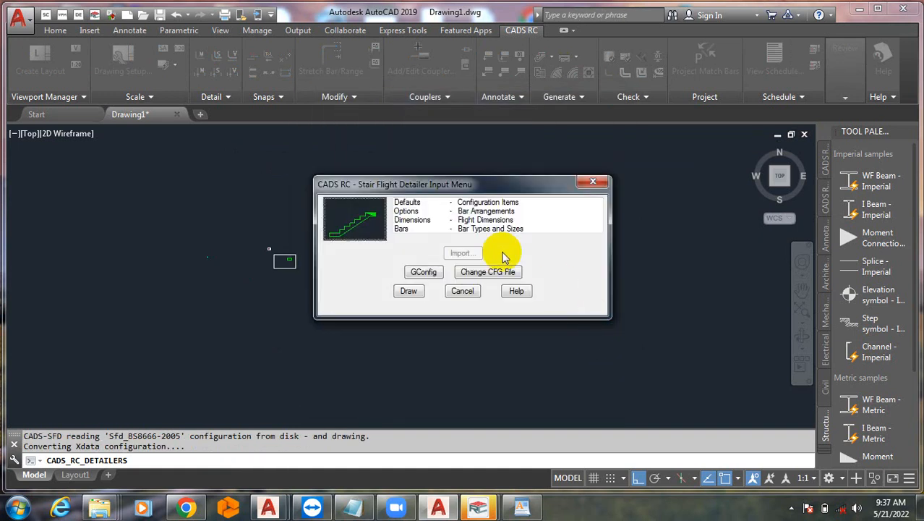
click(409, 290)
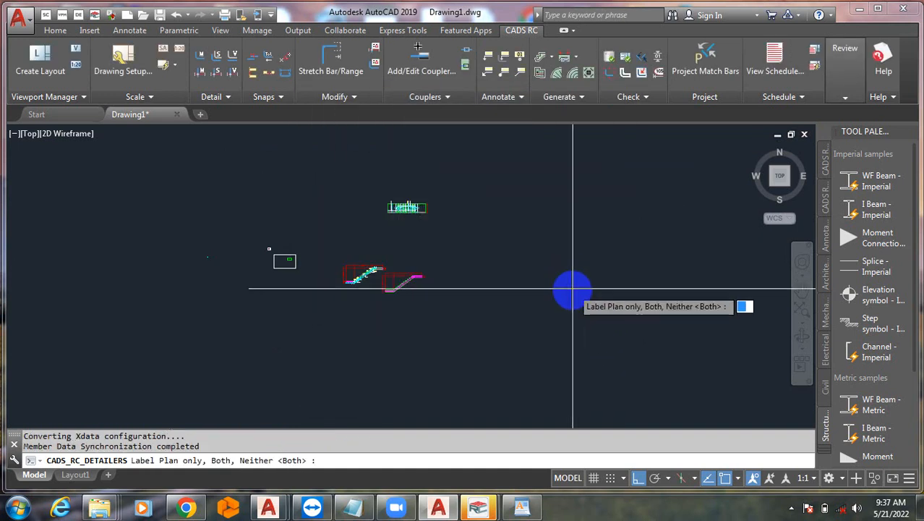
- Label the bars in both plan and elevation, with the plan view labels placed above the plan
scroll(369, 269, up, 6)
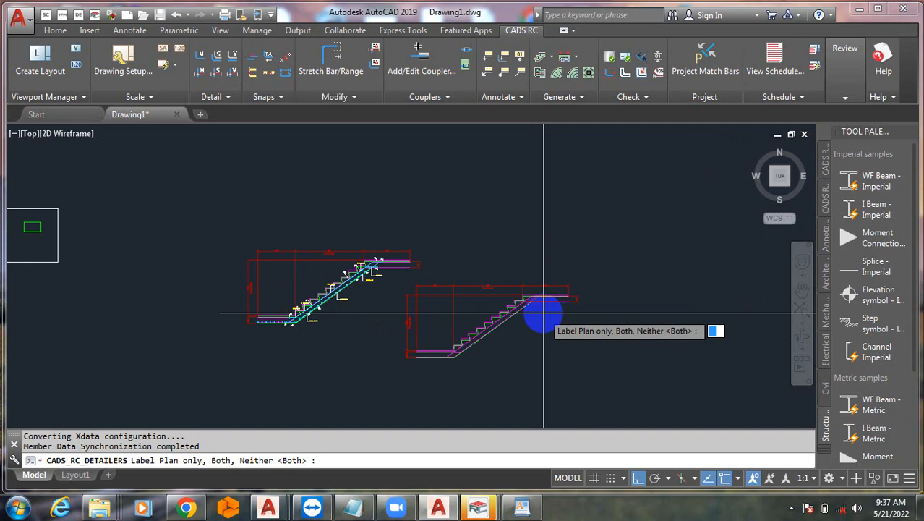
text(both)
key(Return)
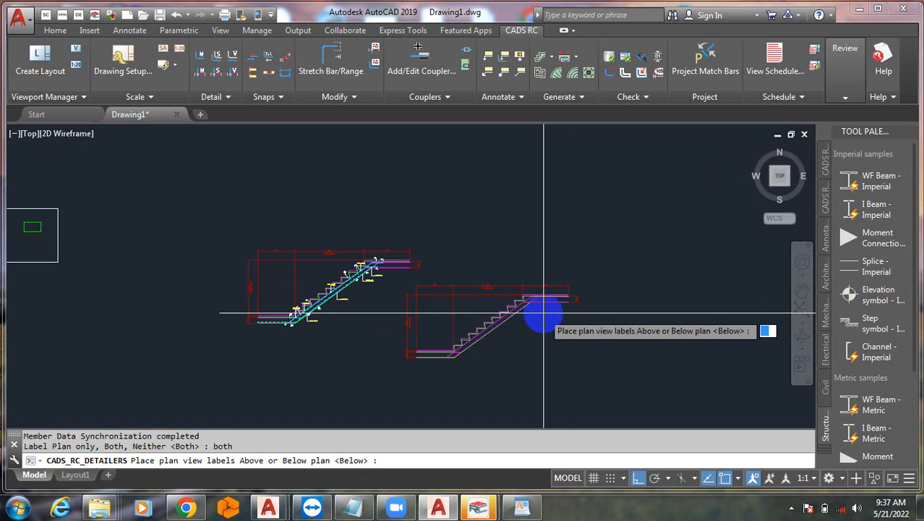
text(above)
key(Return)
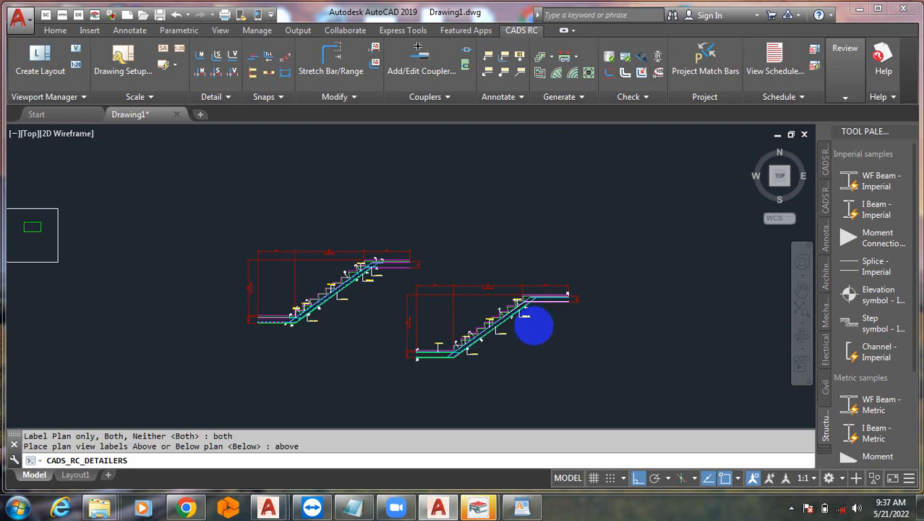
- Place the reinforced stair elevation and its plan in the empty area beside the existing stair detail
scroll(546, 358, down, 5)
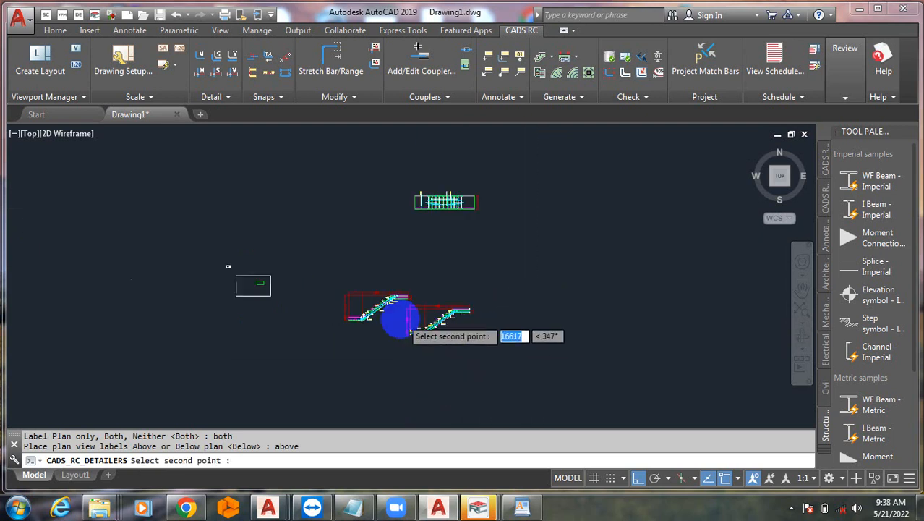
click(574, 317)
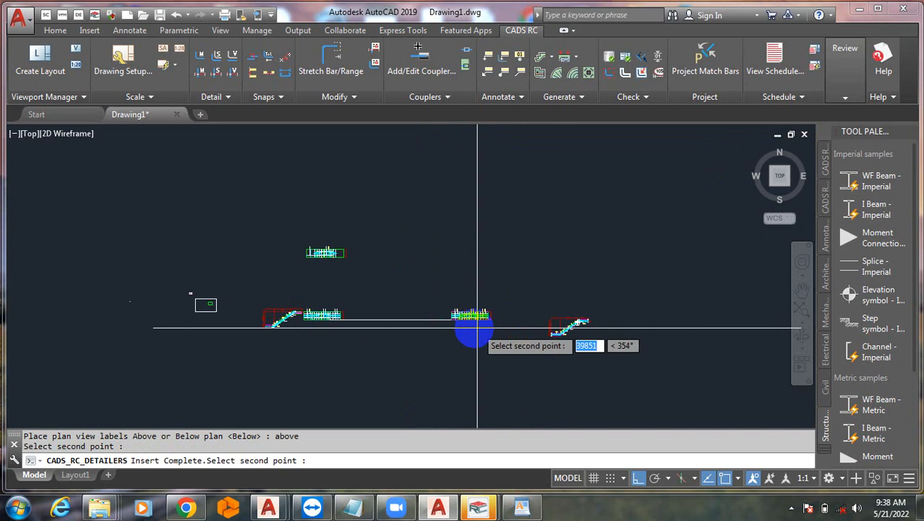
click(505, 330)
- Examine the reinforcement and bar labels in the newly placed stair plan and elevation
scroll(510, 330, up, 3)
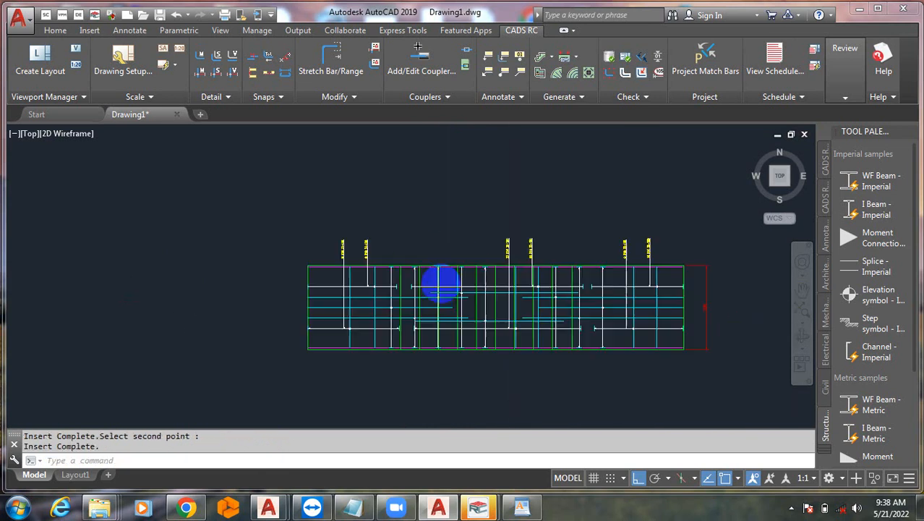
scroll(300, 274, down, 3)
scroll(683, 330, up, 4)
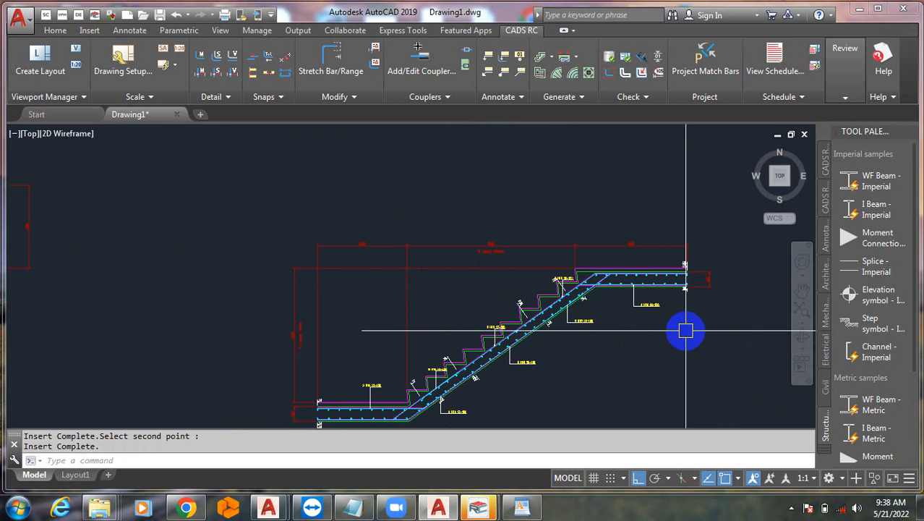
scroll(647, 330, down, 4)
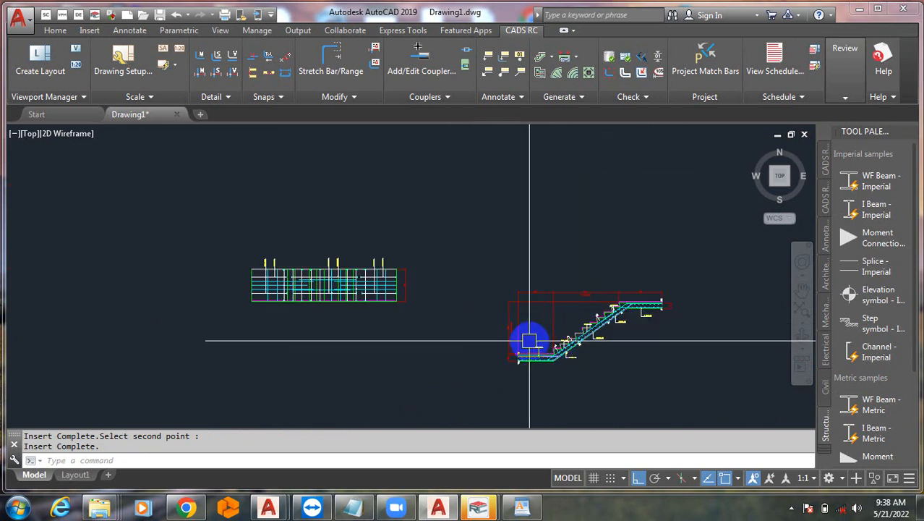
scroll(644, 322, up, 4)
scroll(532, 286, down, 6)
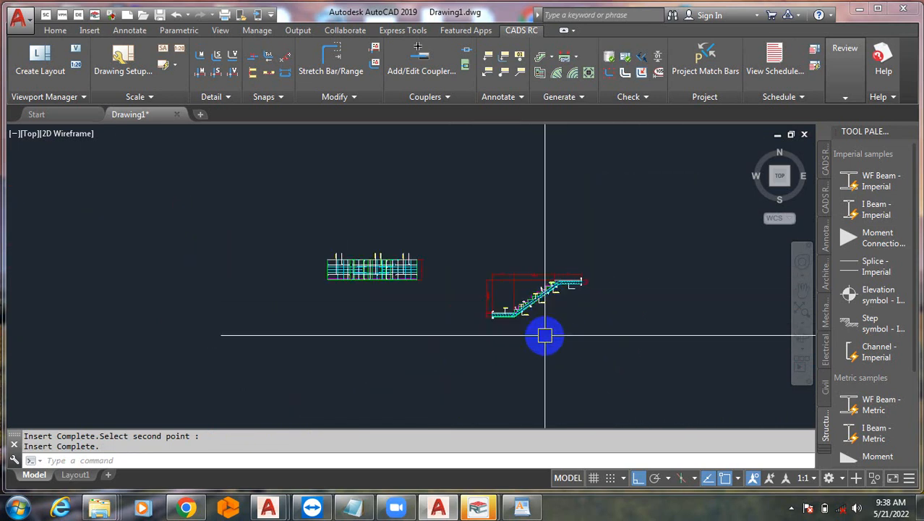